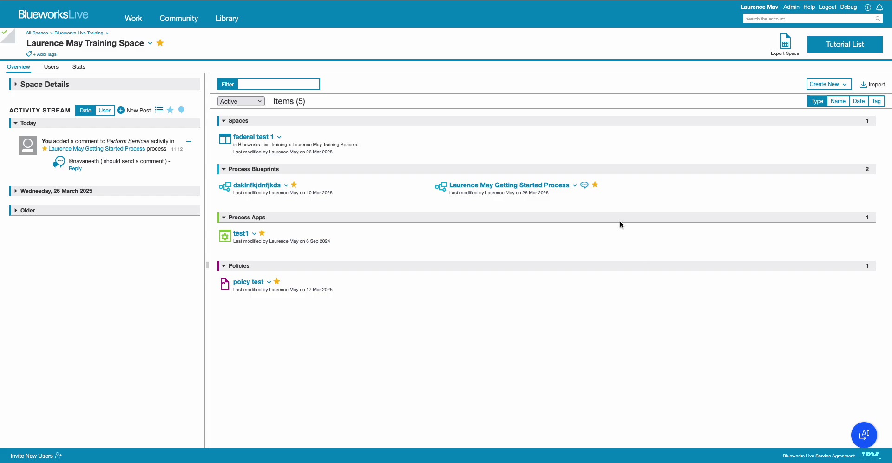
- Switch from the training space overview to the Admin User Accounts list of four active users
left_click(552, 187)
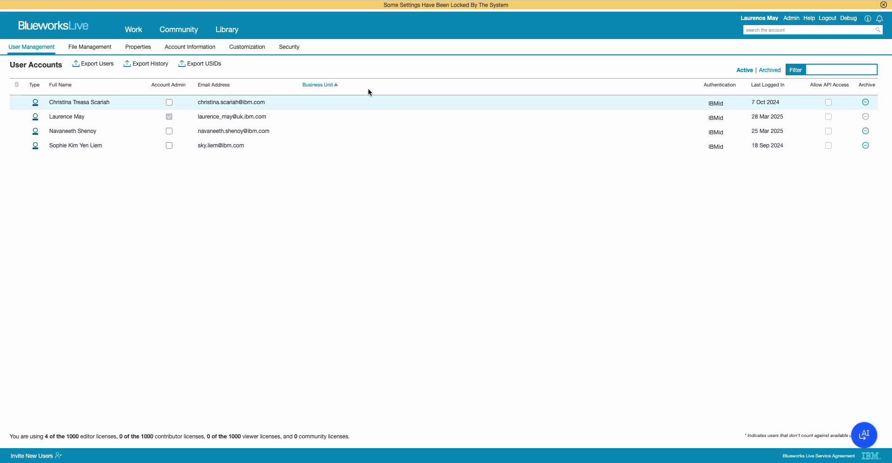
- Show the admin Customization page with Preferences, Governance and Library options
left_click(255, 48)
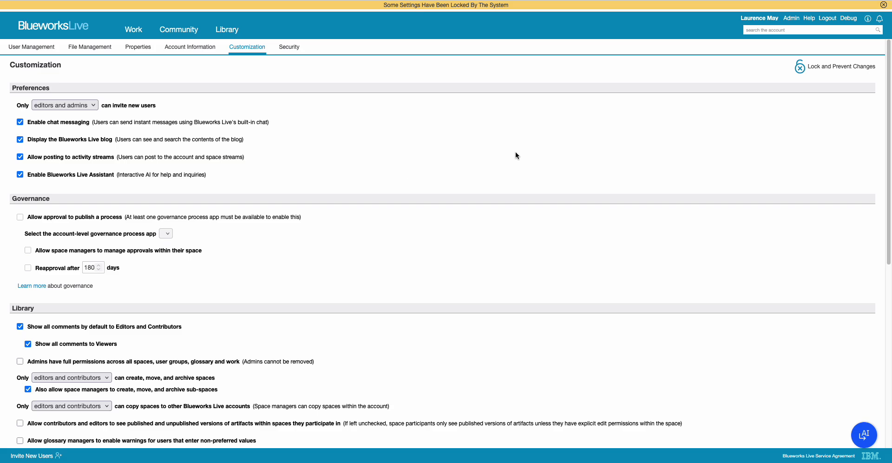
- Bring up the Blueworks Live assistant (Preview) chat with its greeting and suggested starter topics
left_click(866, 434)
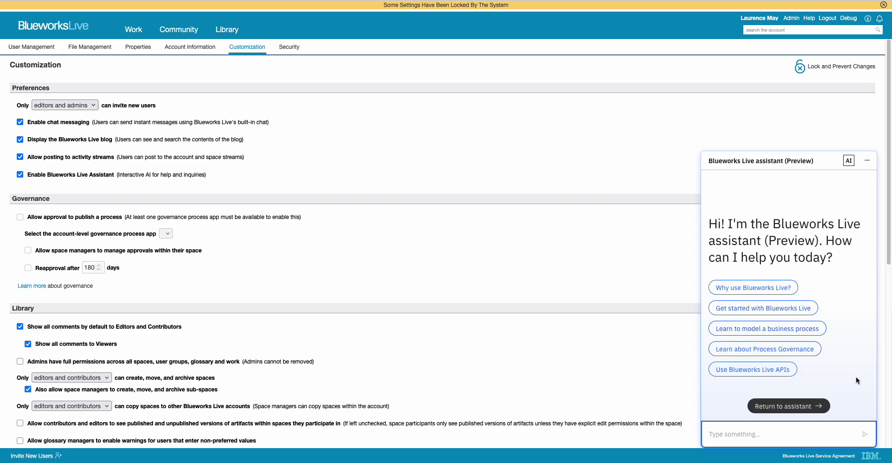
left_click(868, 161)
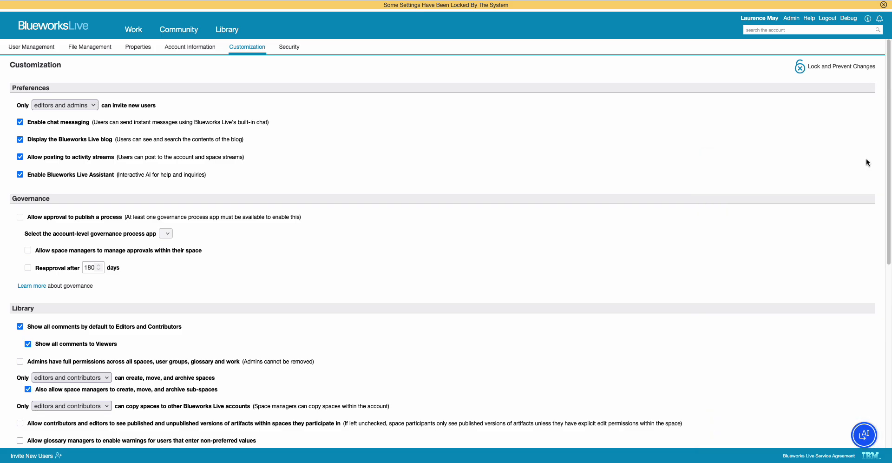
left_click(865, 435)
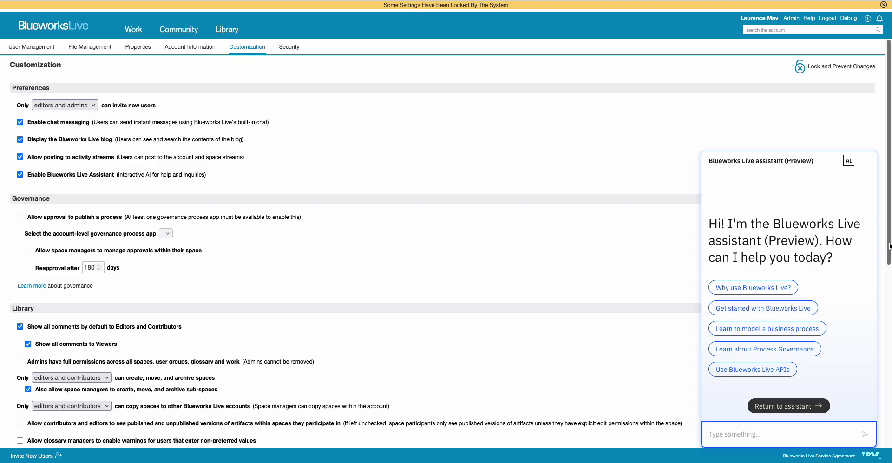
left_click_drag(889, 245, 888, 249)
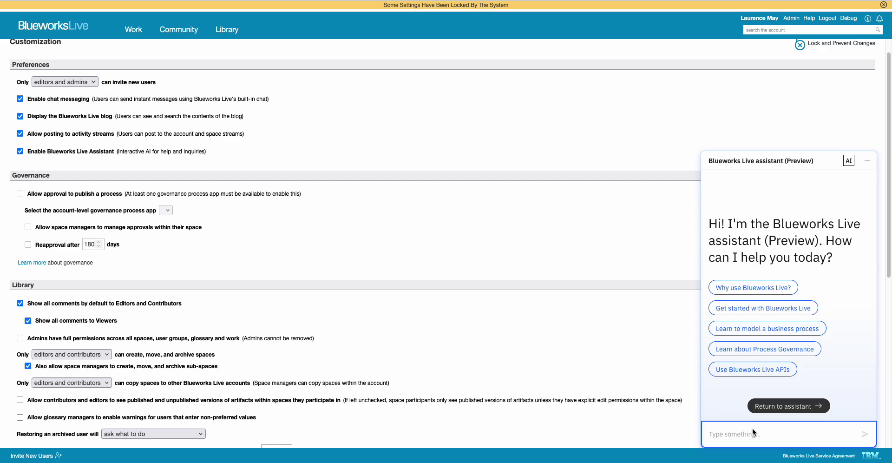
- Ask the assistant 'what are spaces in BWL' and dismiss the privacy notice to read its answer
type("what are paces in")
key("BackSpace")
key("BackSpace")
key("BackSpace")
key("BackSpace")
key("BackSpace")
key("BackSpace")
key("BackSpace")
key("BackSpace")
type("spaces in BWL")
key("Return")
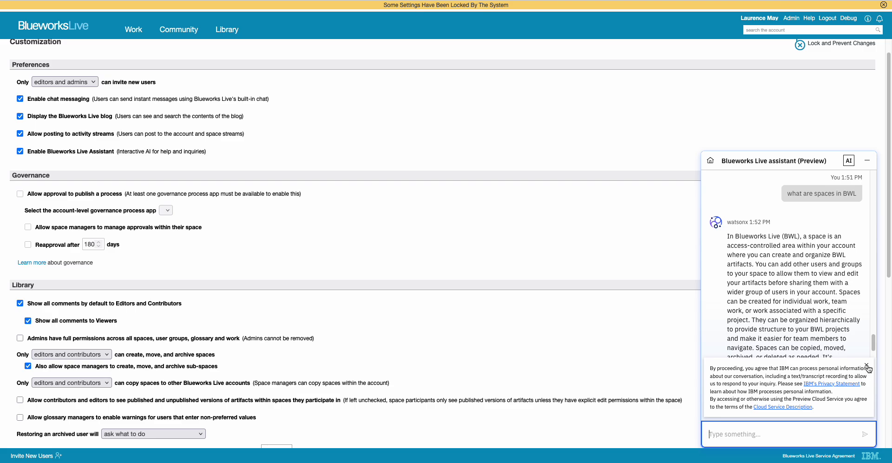
left_click(867, 365)
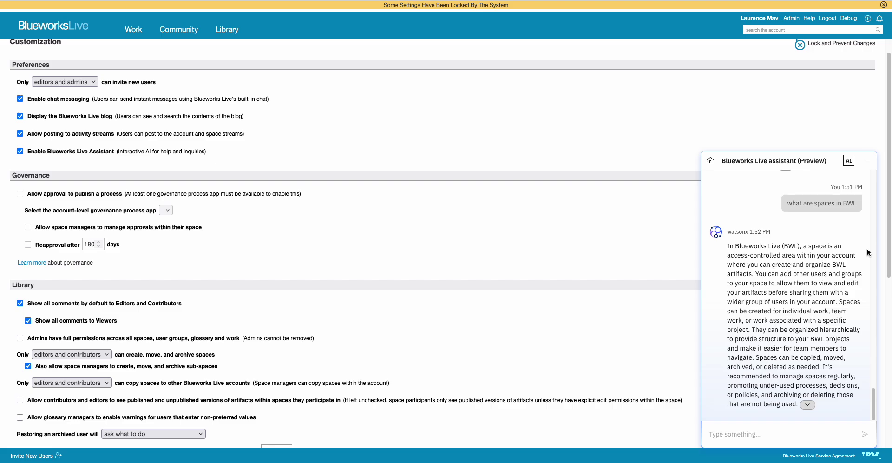
left_click_drag(887, 256, 887, 268)
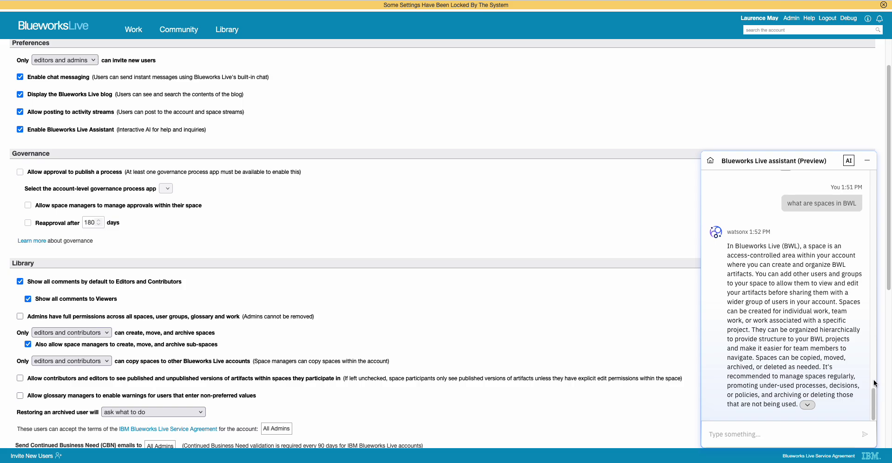
- Enter the question 'how do i create a discovery map pls ?' in the assistant's chat box
left_click(792, 433)
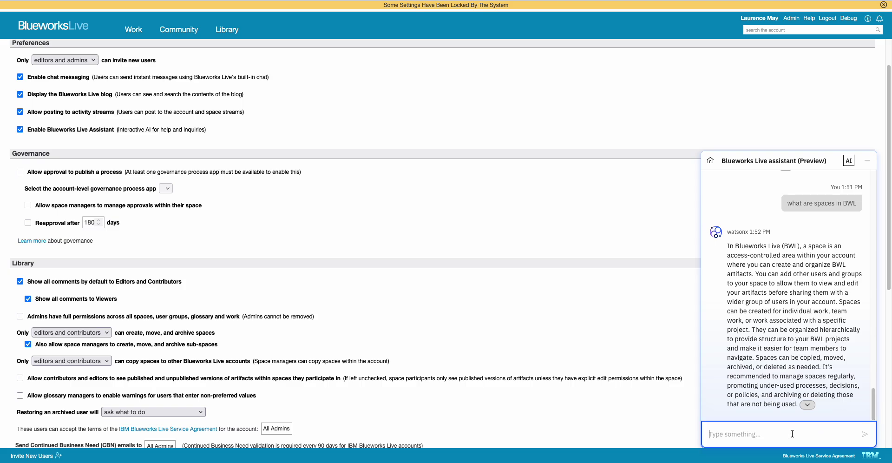
type("wha")
key("BackSpace")
key("BackSpace")
key("BackSpace")
type("how do i create a discovery map pls ?")
- Send the discovery map question to get numbered steps starting from a new Process Blueprint
key("Return")
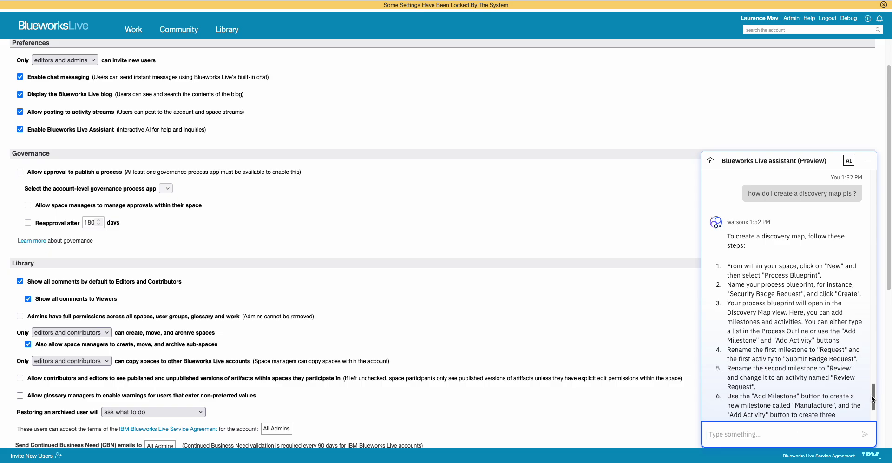
- Scroll the reply and highlight the example blueprint name 'Security Badge Request'
left_click_drag(874, 397, 875, 400)
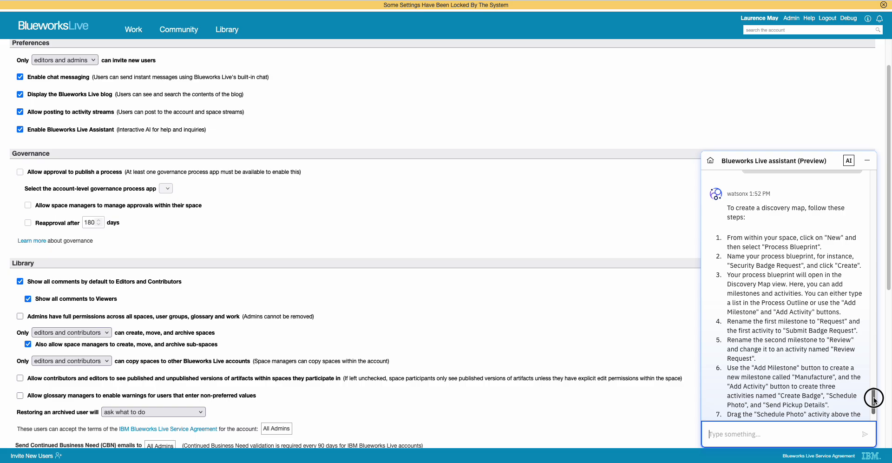
left_click_drag(875, 400, 874, 400)
left_click_drag(730, 265, 807, 267)
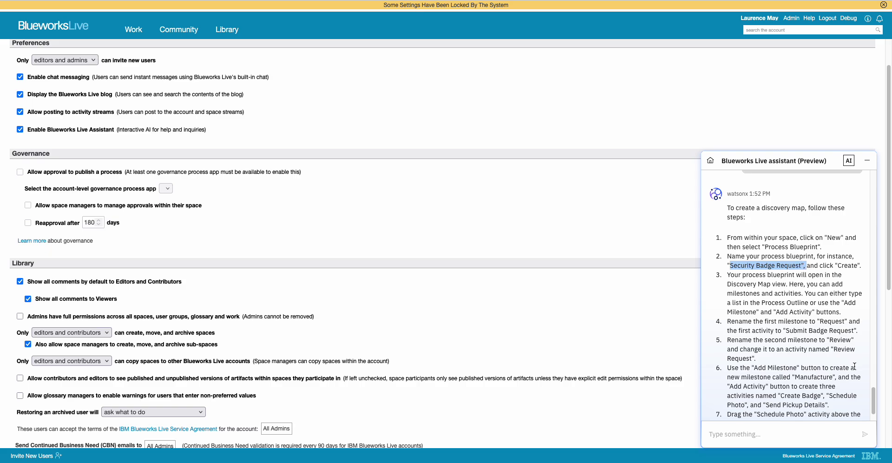
left_click_drag(874, 396, 874, 404)
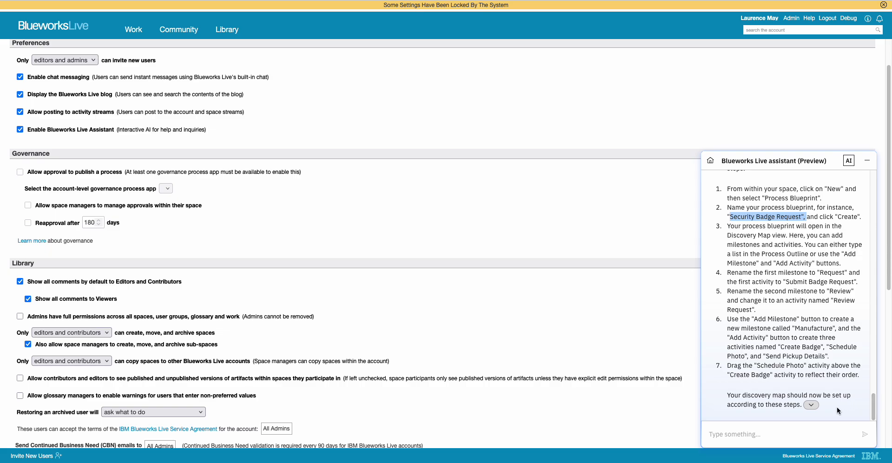
- Expand the cited source 'Getting started with process blueprints' below step 7
left_click(812, 407)
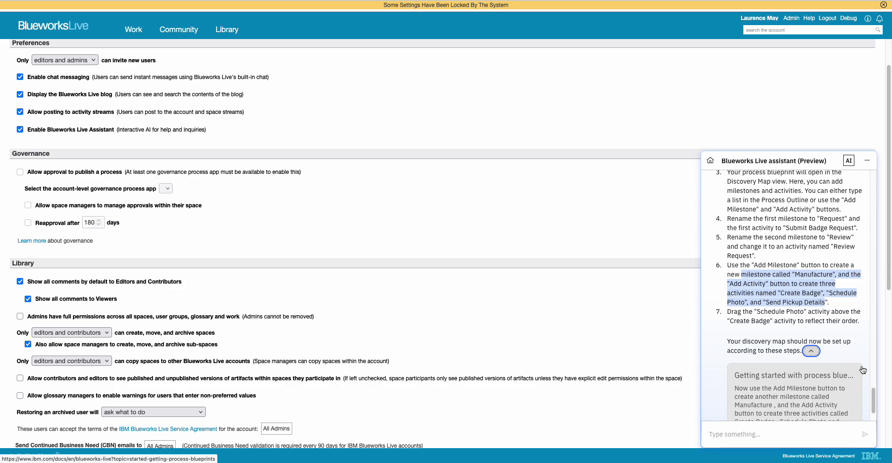
left_click_drag(871, 393, 873, 407)
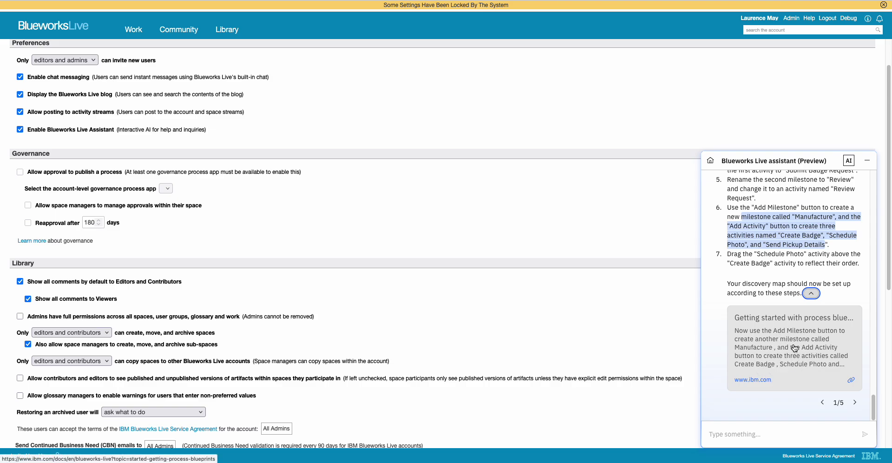
left_click(771, 432)
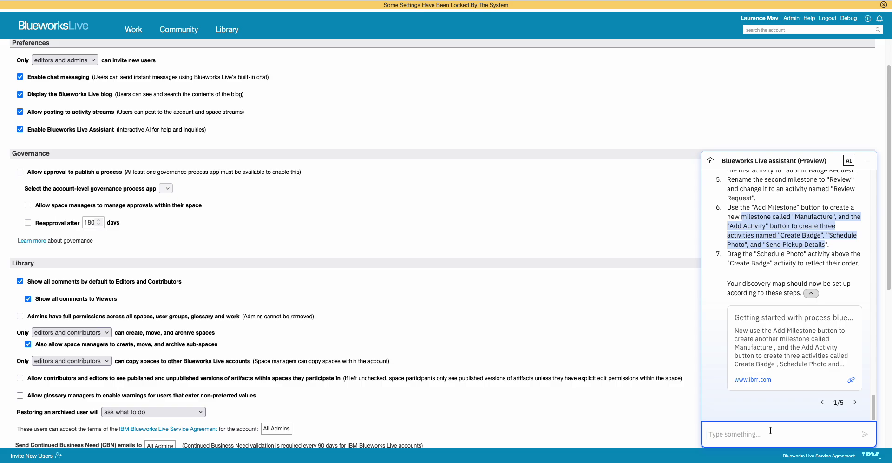
- Ask 'what are the best practies is designing processes?' and receive the numbered tips
type("what are the best practies is designing processes")
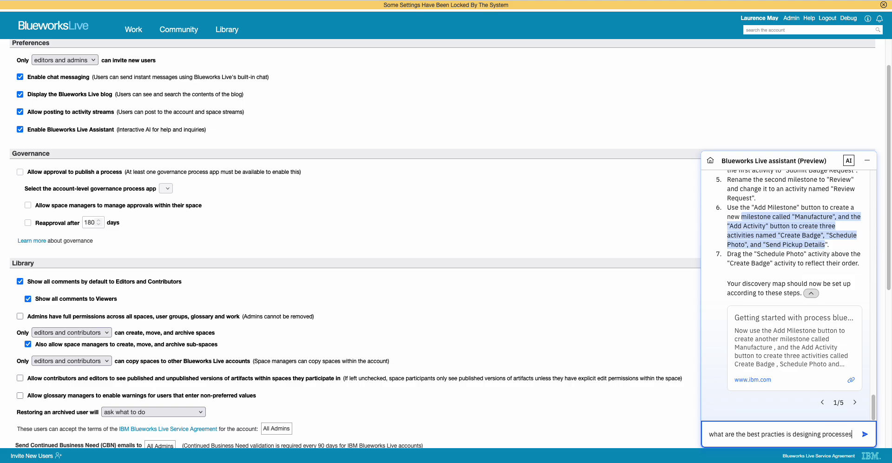
type("?")
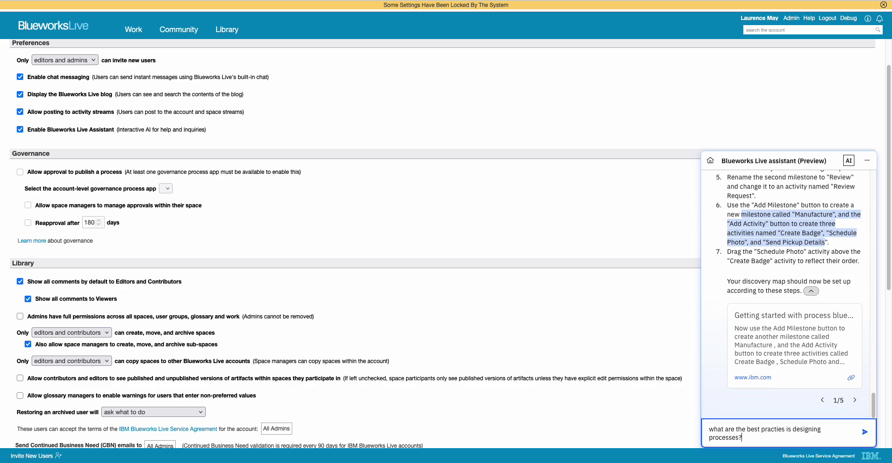
key("Return")
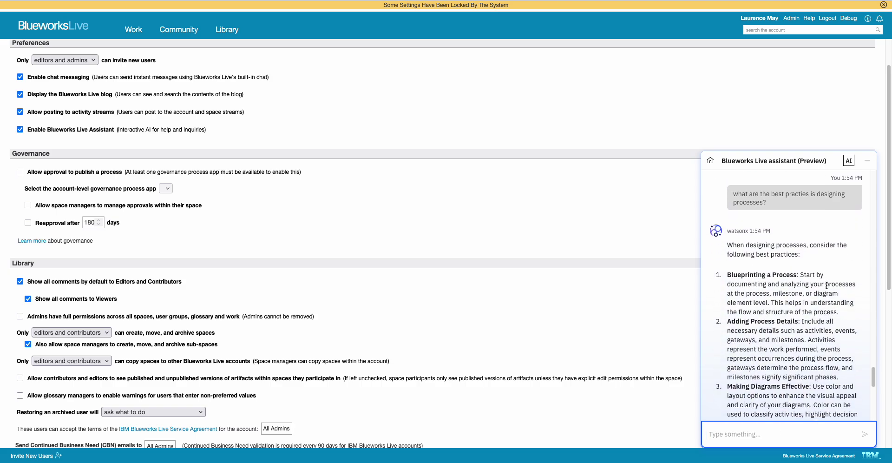
scroll(889, 255, "down", 1)
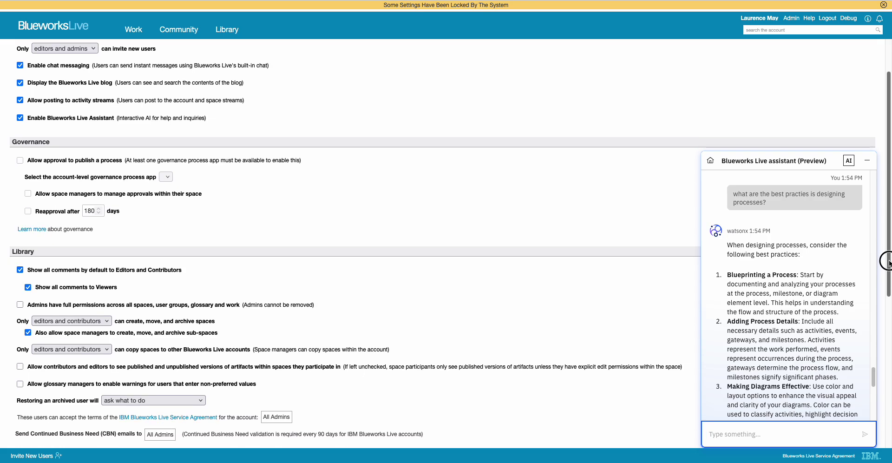
left_click_drag(874, 376, 874, 410)
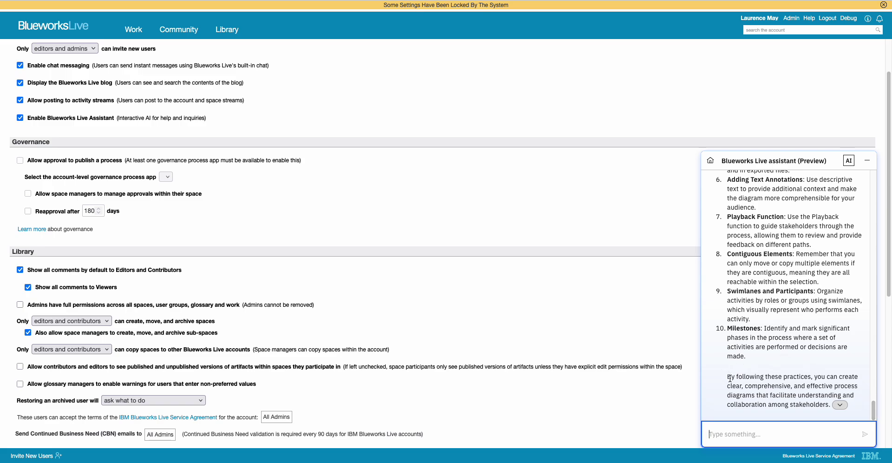
left_click_drag(729, 377, 769, 394)
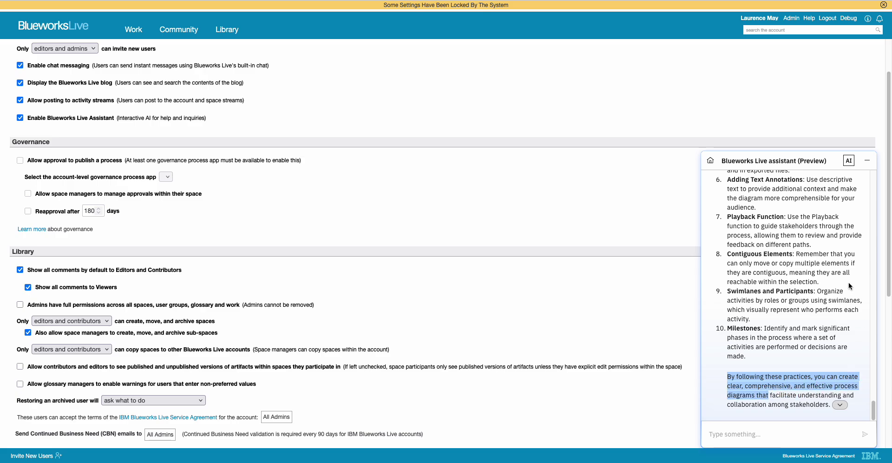
- Expand the best-practices answer's source cards, then minimize the assistant chat
left_click(841, 406)
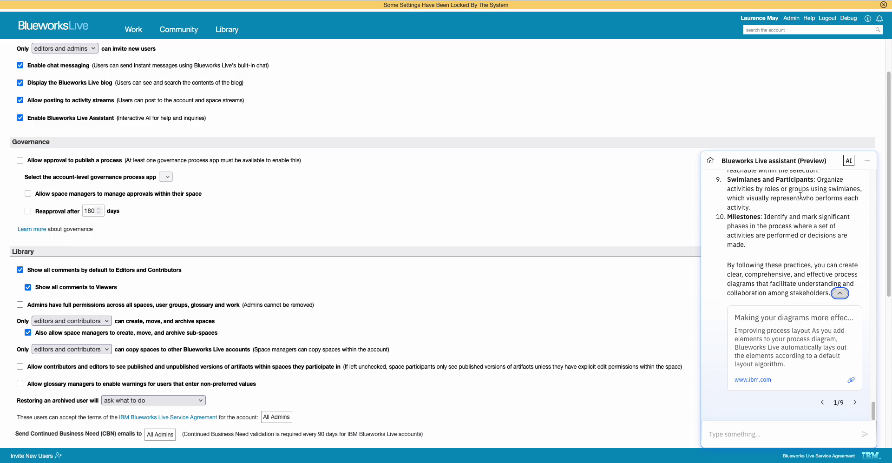
left_click(868, 162)
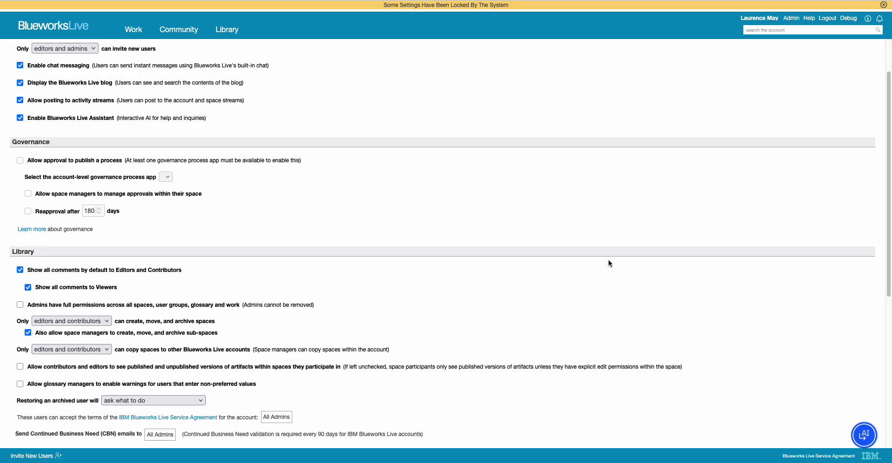
mouse_move(403, 2)
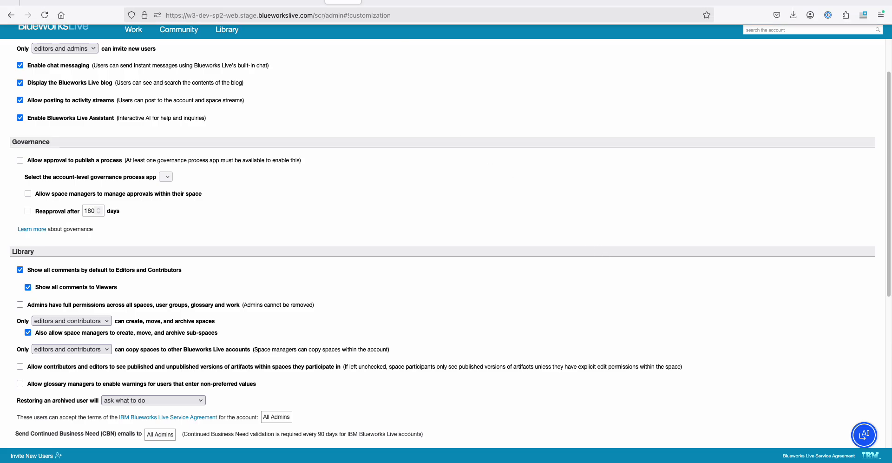